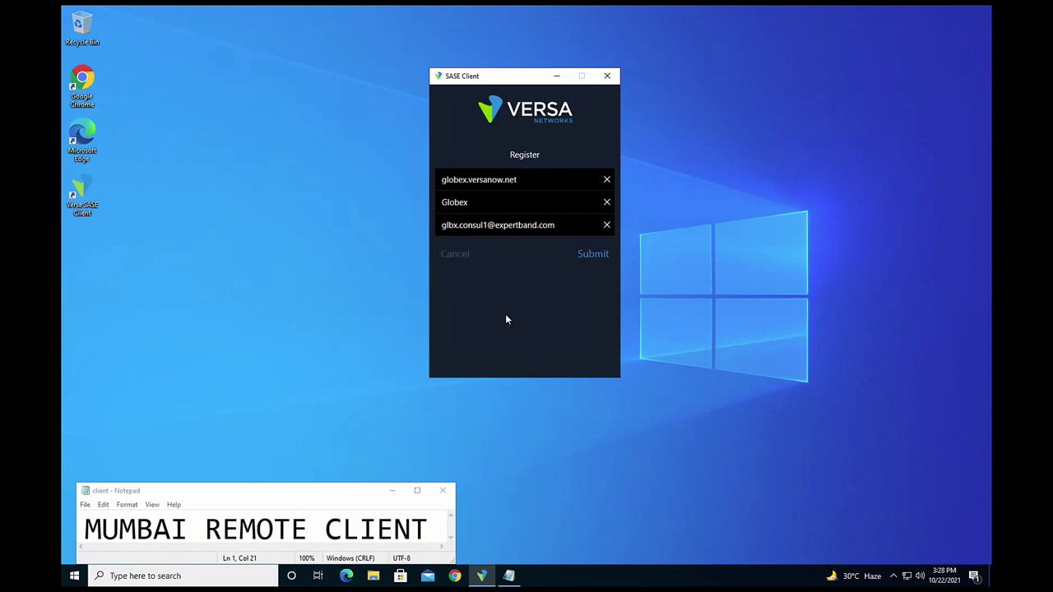
# Submit the Globex registration and enter the account e-mail on the Microsoft sign-in page
pyautogui.click(593, 256)
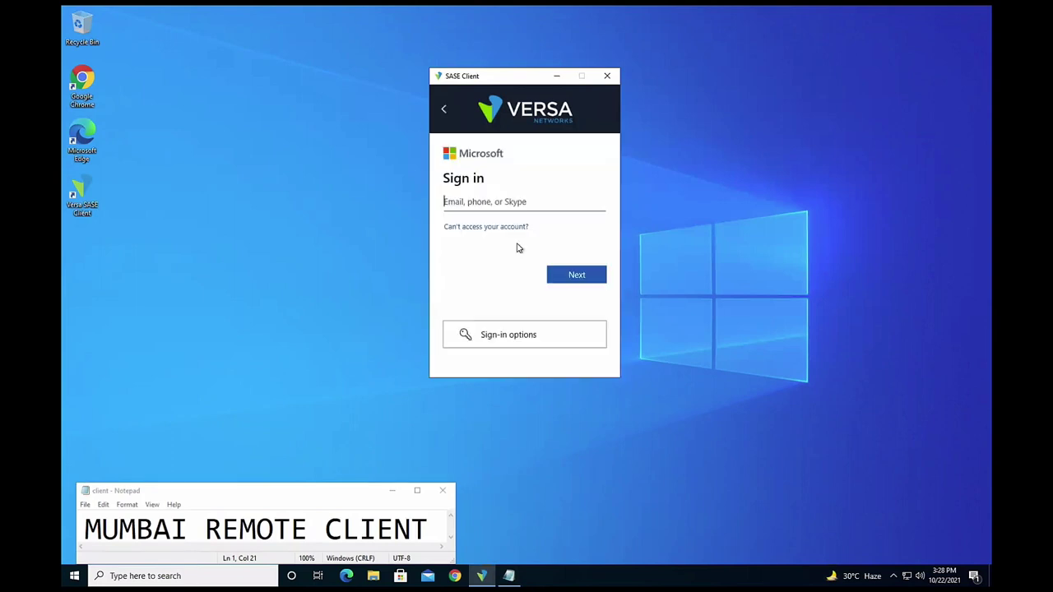
pyautogui.write('glbx')
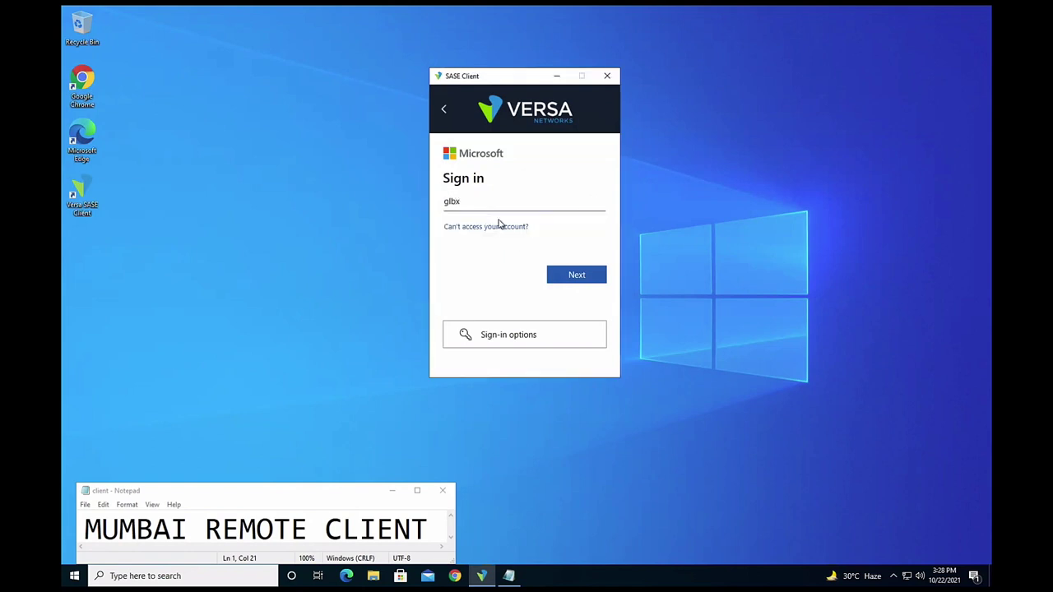
pyautogui.click(476, 204)
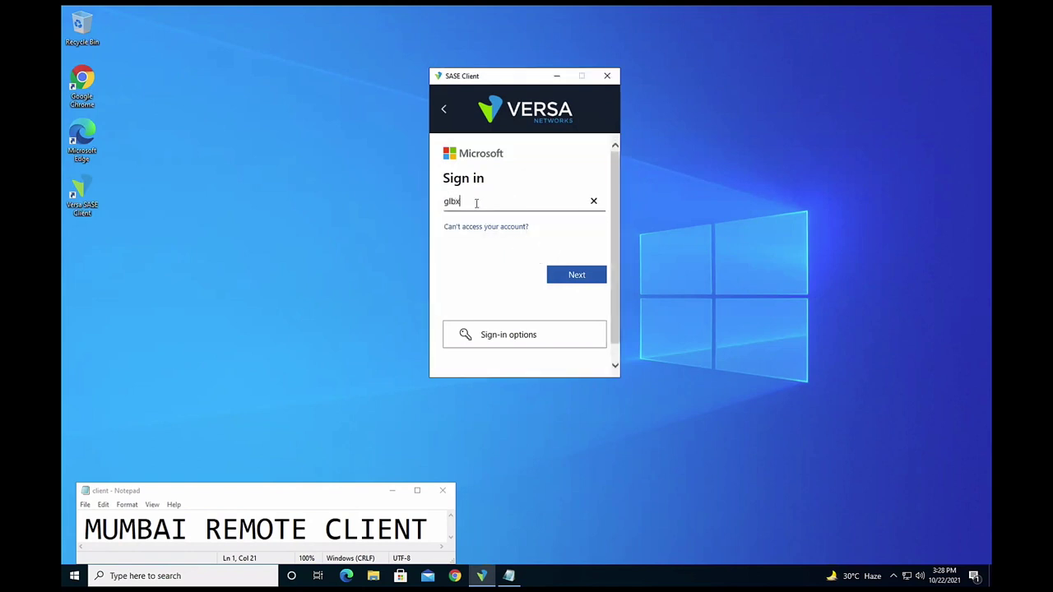
pyautogui.write('1')
pyautogui.press('BackSpace')
pyautogui.write('.')
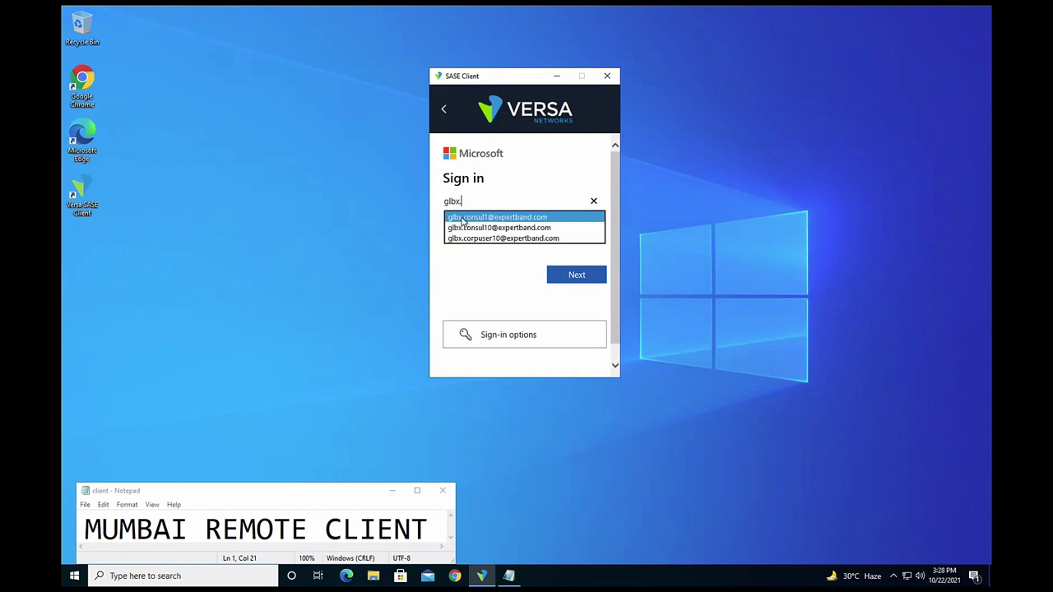
pyautogui.hotkey('ctrl', 'v')
pyautogui.click(572, 277)
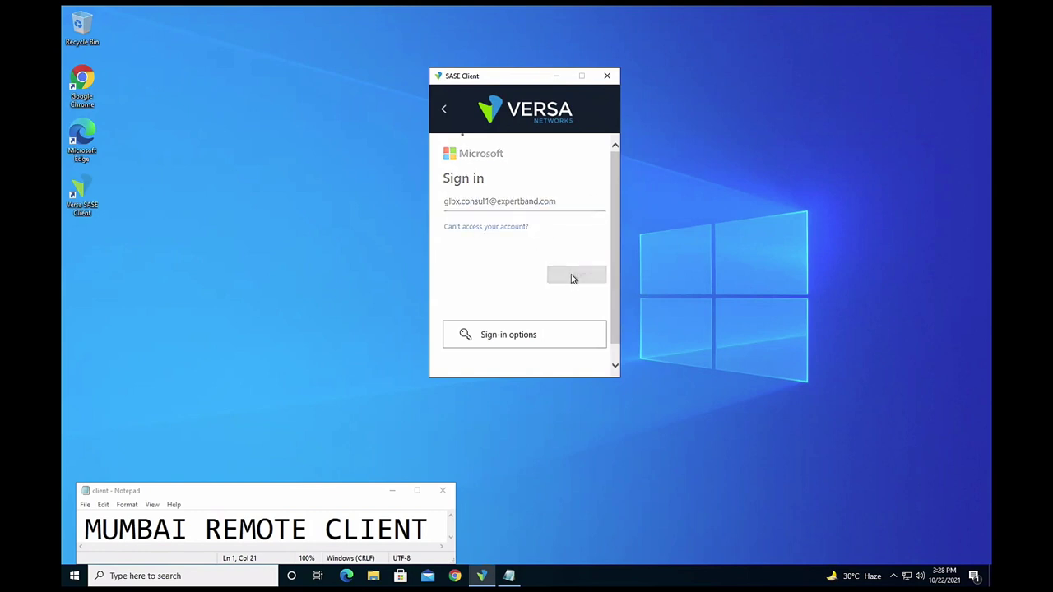
# Sign in with the account password and choose to stay signed in
pyautogui.hotkey('ctrl', 'v')
pyautogui.click(572, 277)
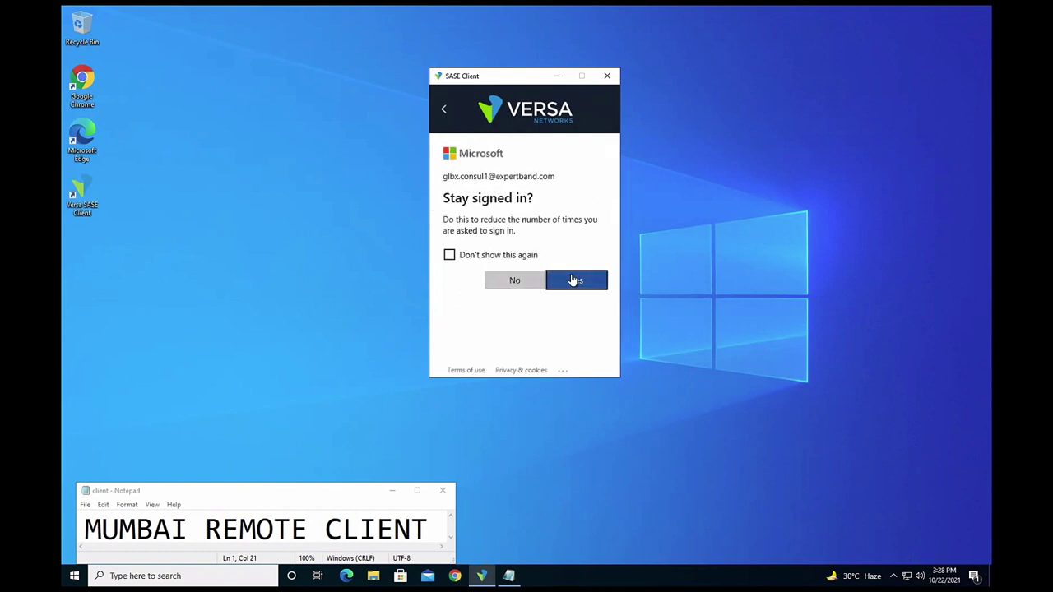
pyautogui.click(573, 281)
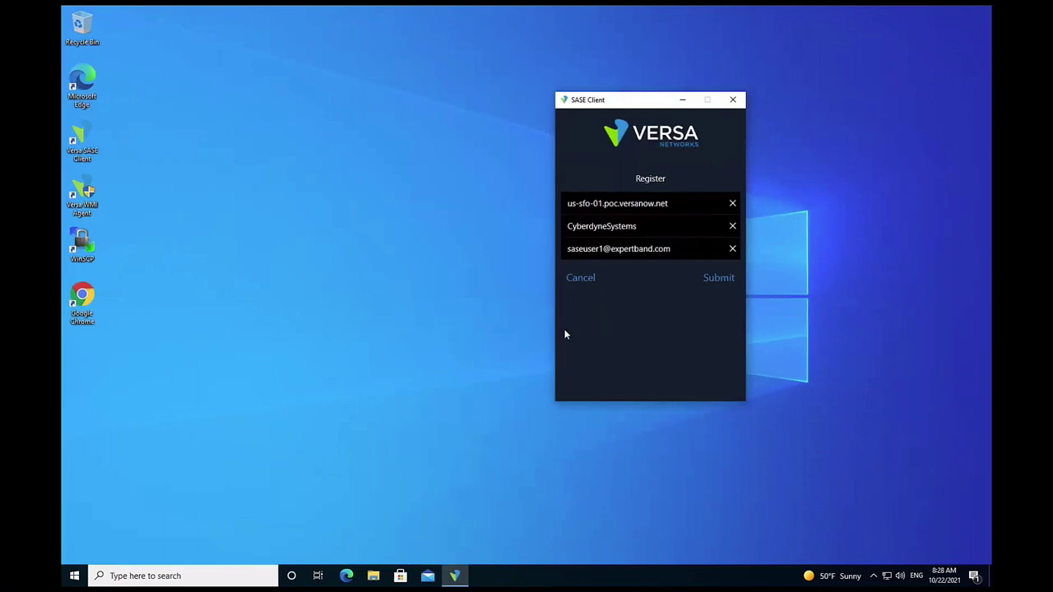
# Submit the CyberdyneSystems registration with the account password, then return to the VersaSASE-Local connection screen
pyautogui.moveTo(496, 23)
pyautogui.click(721, 279)
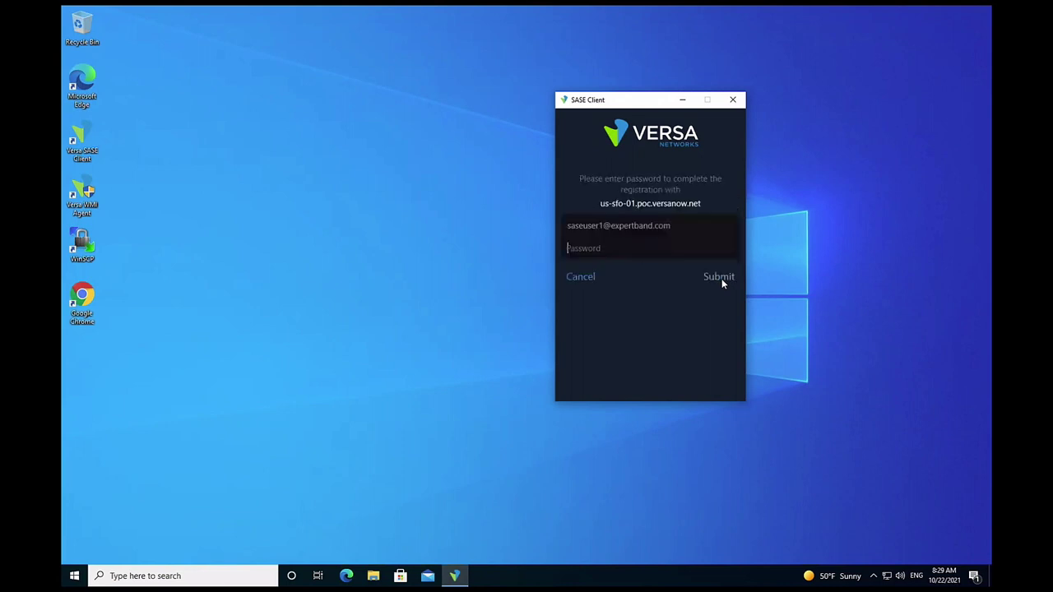
pyautogui.write('*********')
pyautogui.click(709, 278)
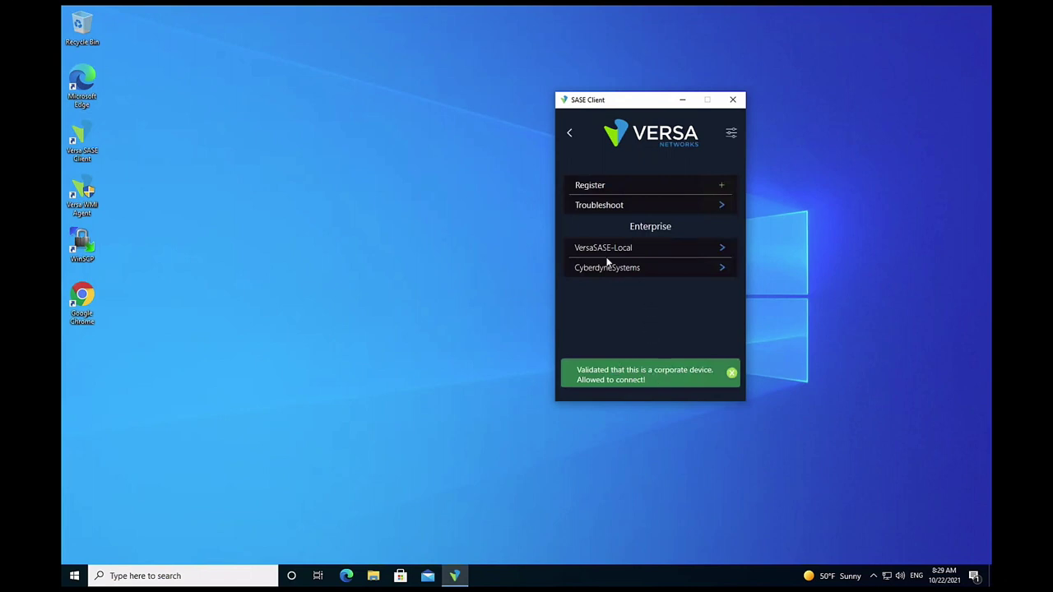
pyautogui.click(568, 134)
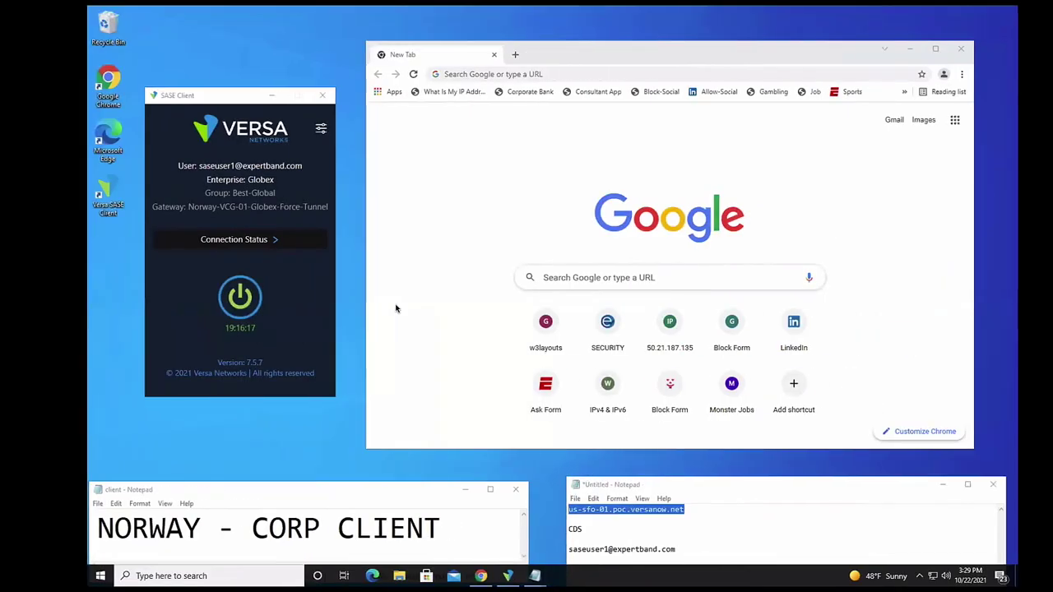
# Start a new registration and enter portal address us-sdo-01.poc.versanow.net
pyautogui.click(294, 132)
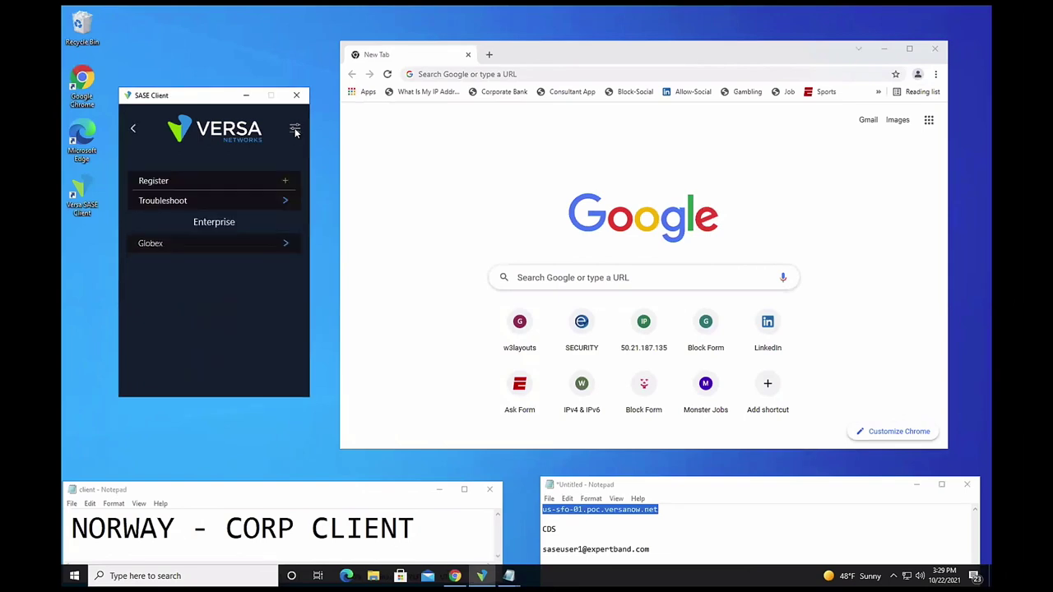
pyautogui.click(206, 182)
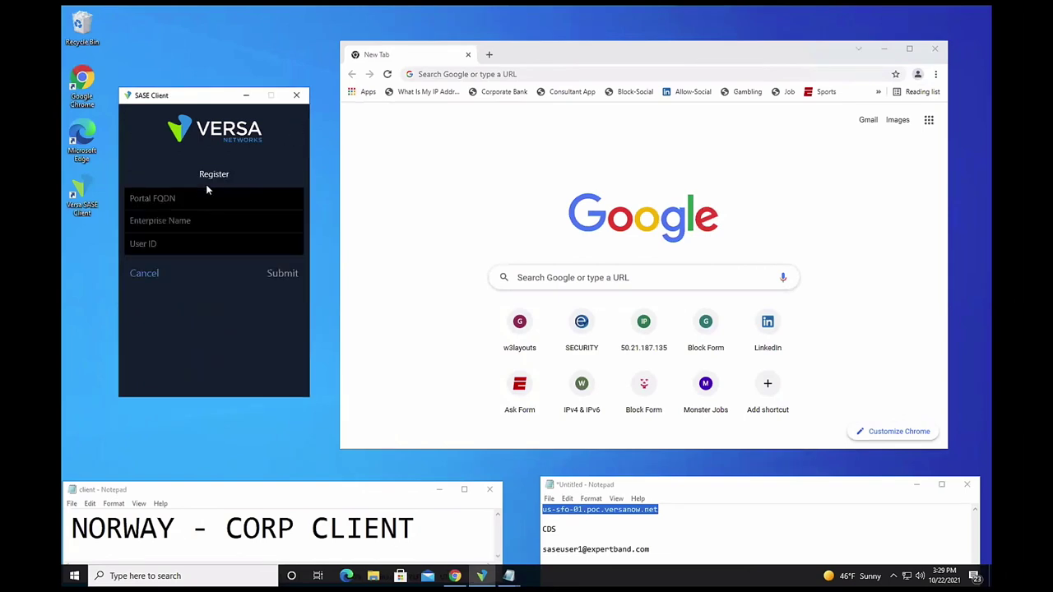
pyautogui.write('us')
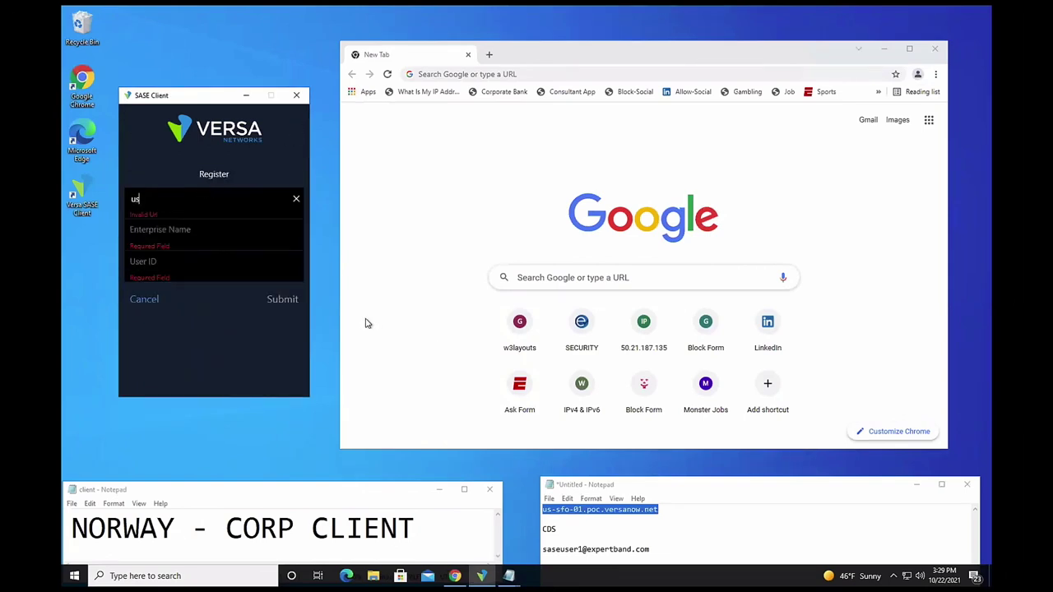
pyautogui.write('-sdo-01.poc.versan')
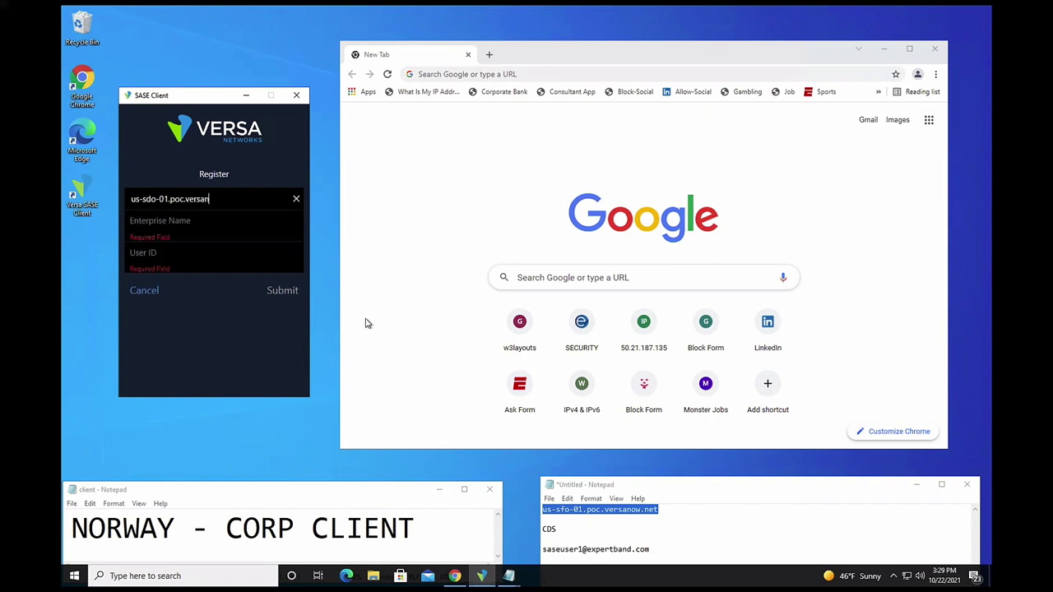
pyautogui.write('ow.net')
# Enter enterprise name CDS and the user's e-mail ID, correcting the misspelled domain
pyautogui.press('Tab')
pyautogui.write('CDS')
pyautogui.press('Tab')
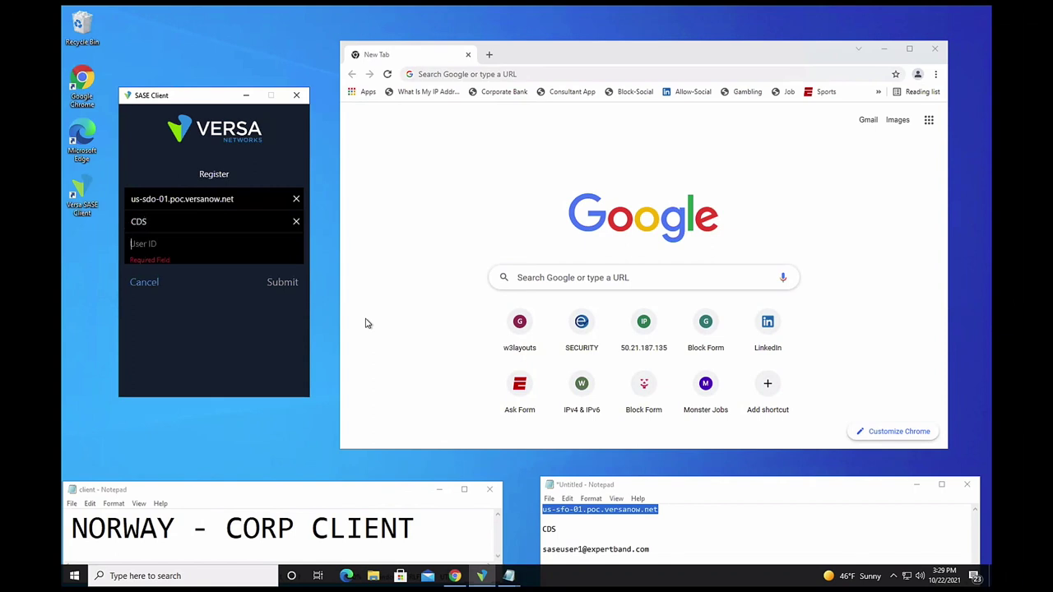
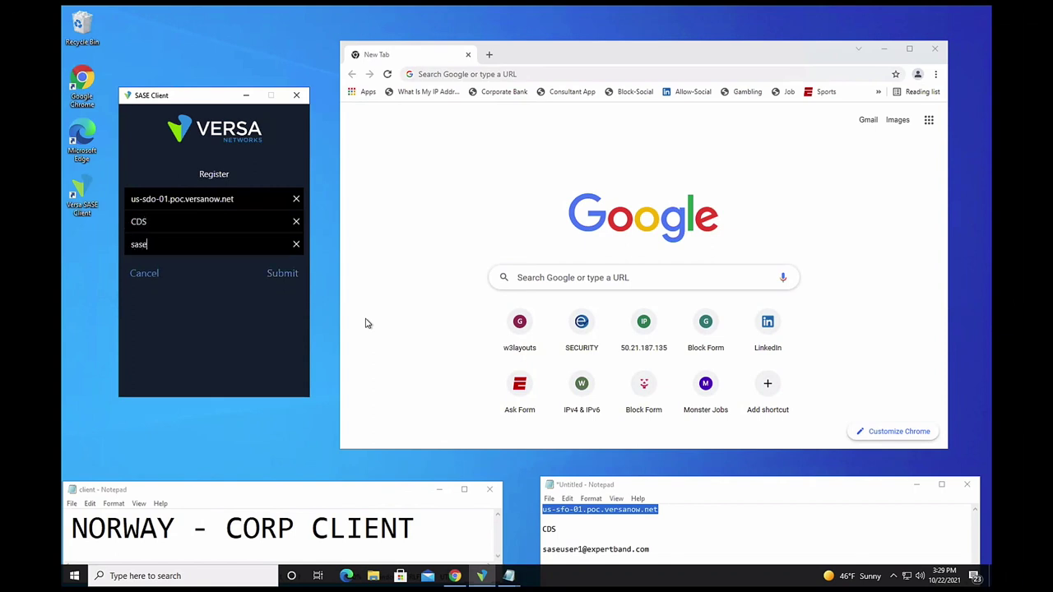
pyautogui.doubleClick(201, 247)
pyautogui.press('BackSpace')
pyautogui.write('expertband')
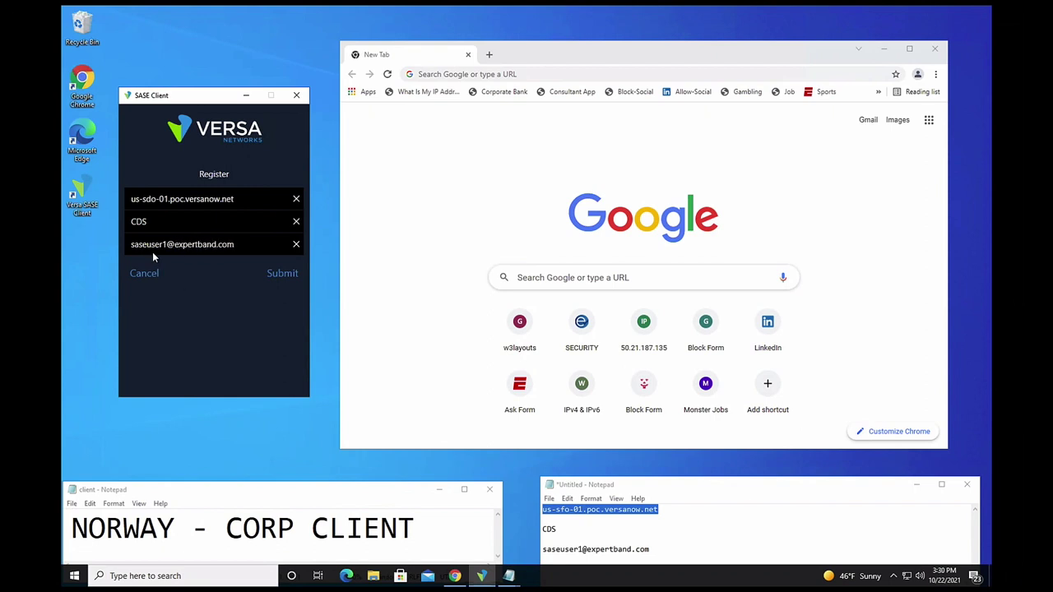
# Correct the portal to us-sfo-01.poc.versanow.net and submit the CDS registration with the password
pyautogui.click(278, 276)
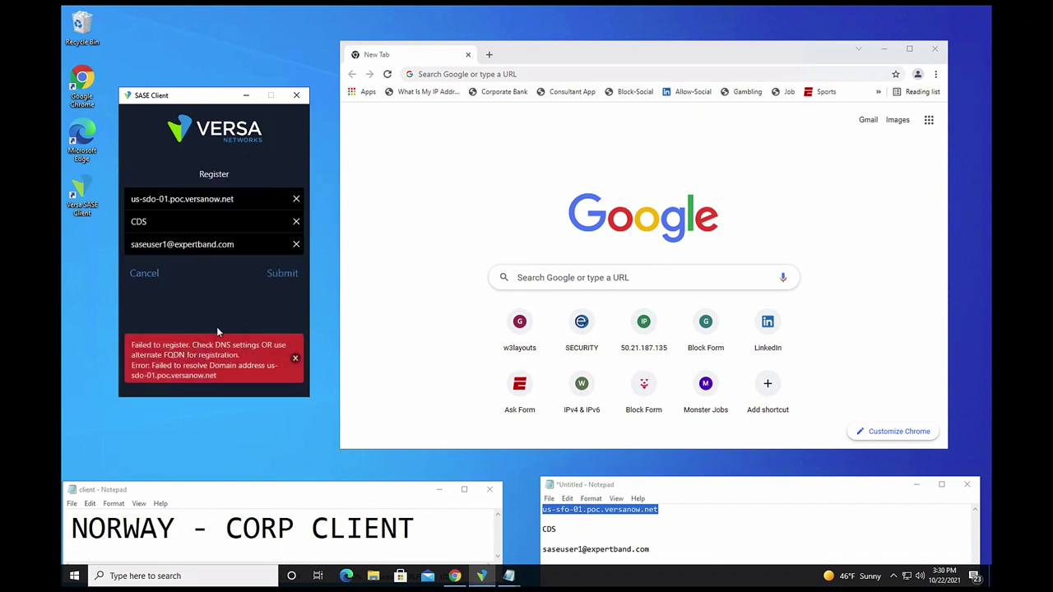
pyautogui.click(153, 198)
pyautogui.press('BackSpace')
pyautogui.write('f')
pyautogui.click(278, 273)
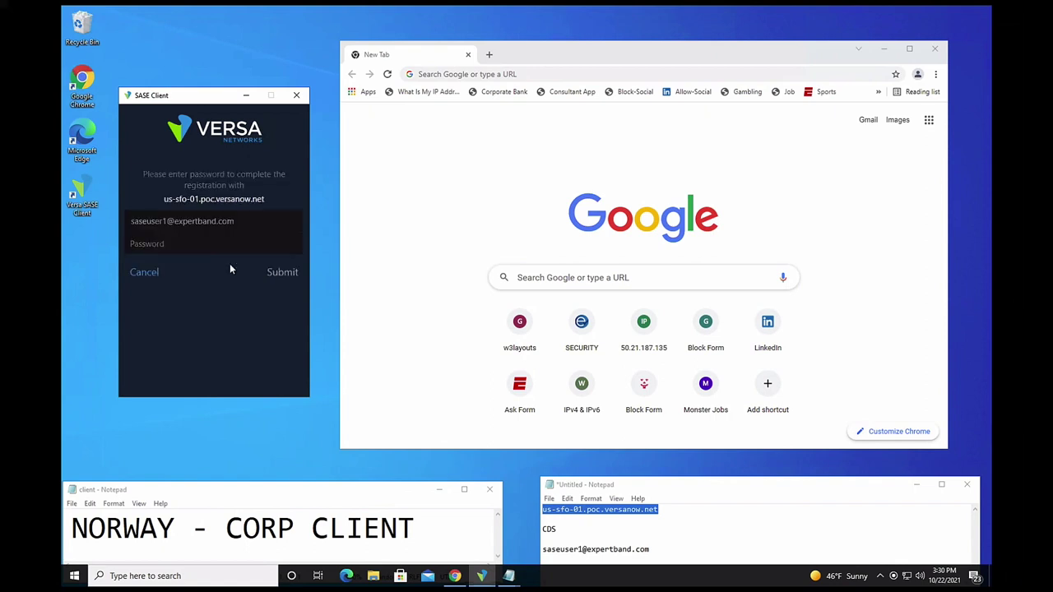
pyautogui.write('•••••••••')
pyautogui.click(277, 271)
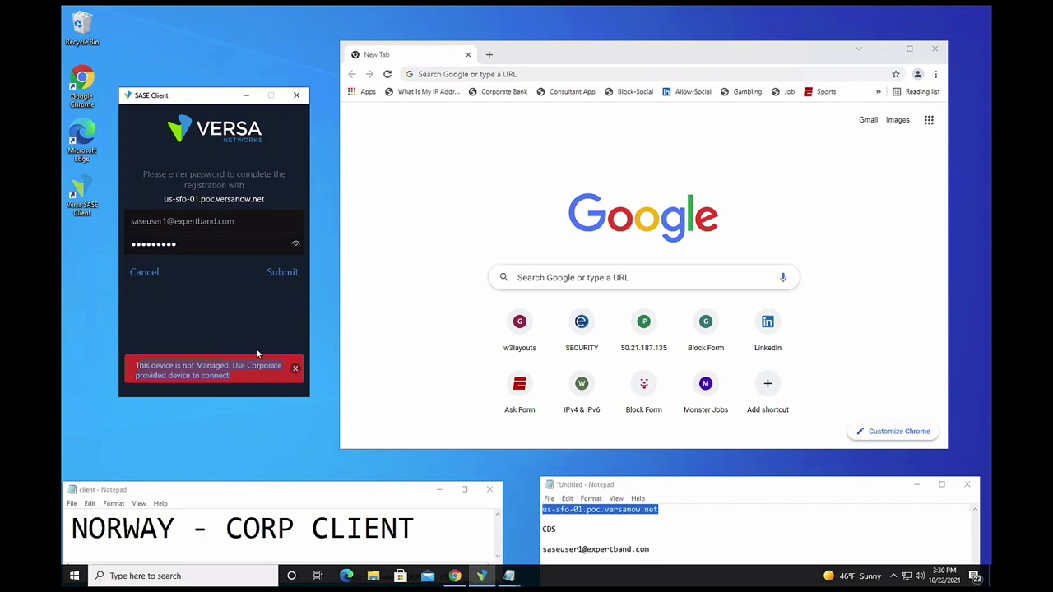
# Dismiss the unmanaged-device rejection, cancel registration, and return to the connection status screen
pyautogui.click(138, 275)
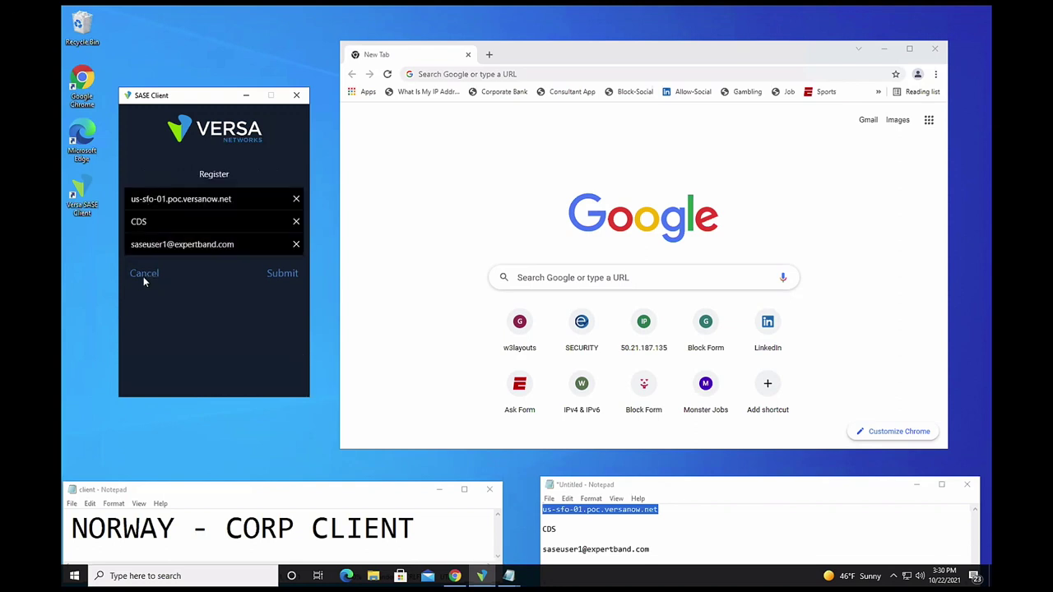
pyautogui.click(144, 276)
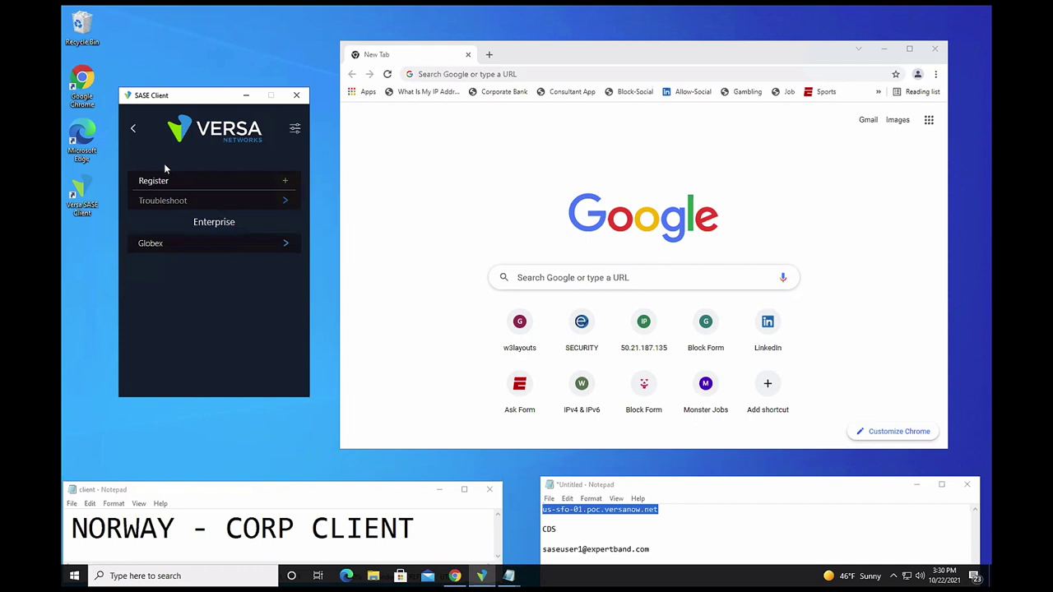
pyautogui.click(133, 130)
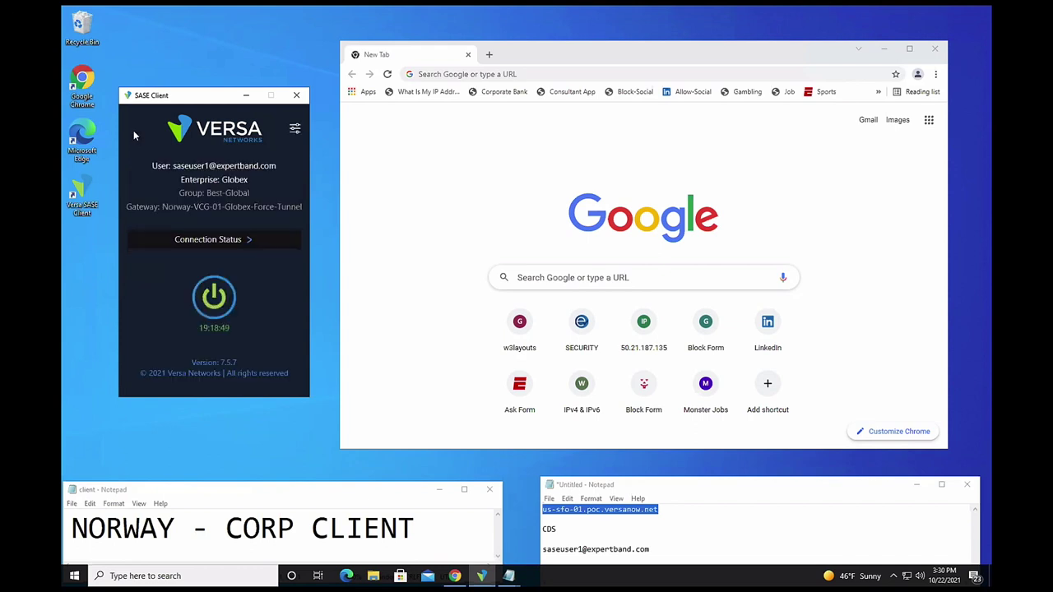
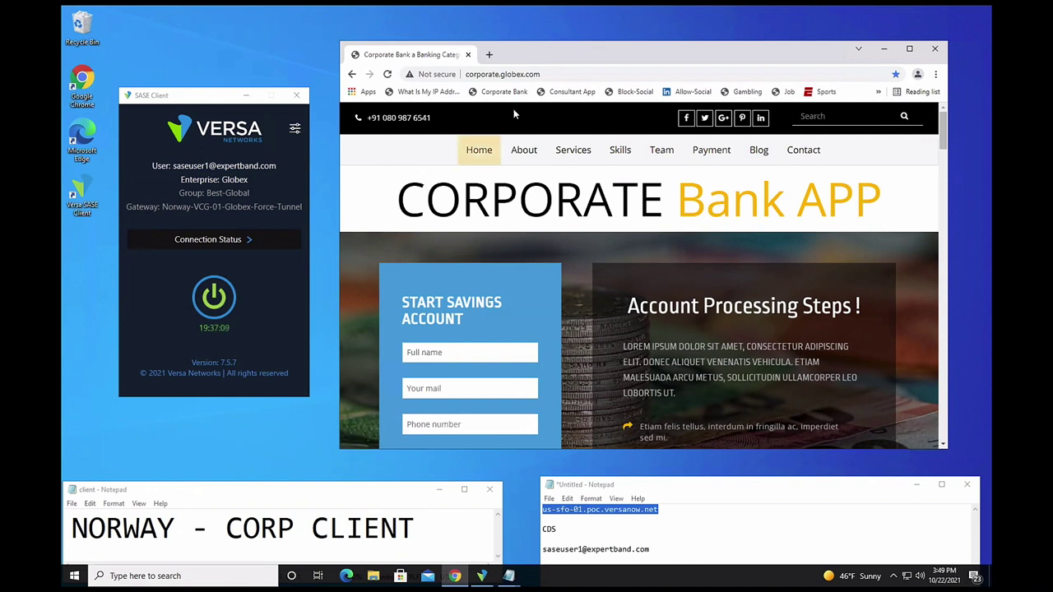
# Open the Consultant App bookmark and confirm consultant.globex.com shows the Versa Block Form
pyautogui.click(560, 92)
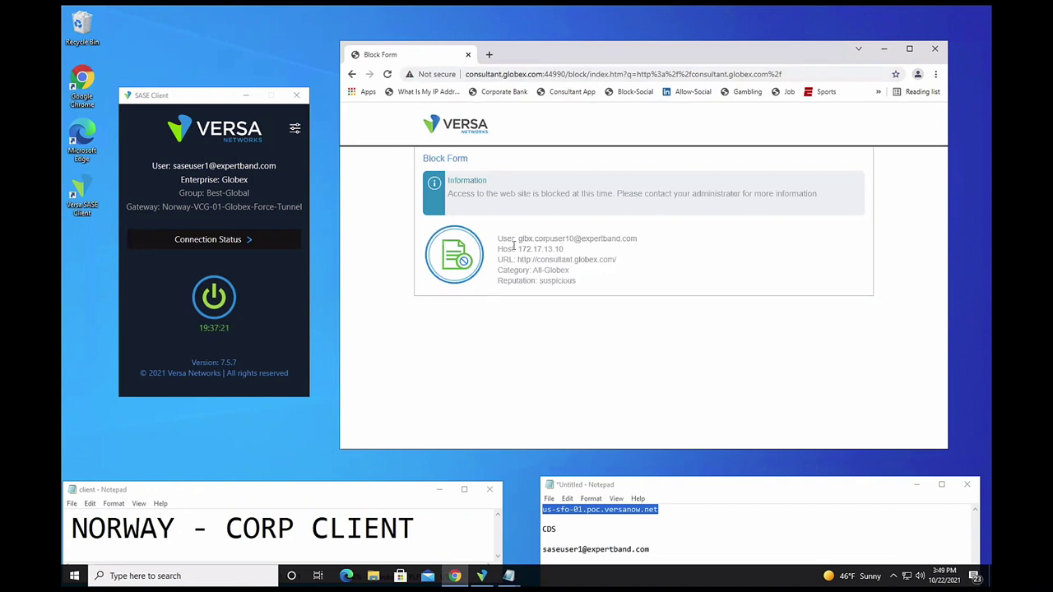
# Launch Command Prompt as administrator from a taskbar search for 'comm'
pyautogui.click(227, 569)
pyautogui.write('comm')
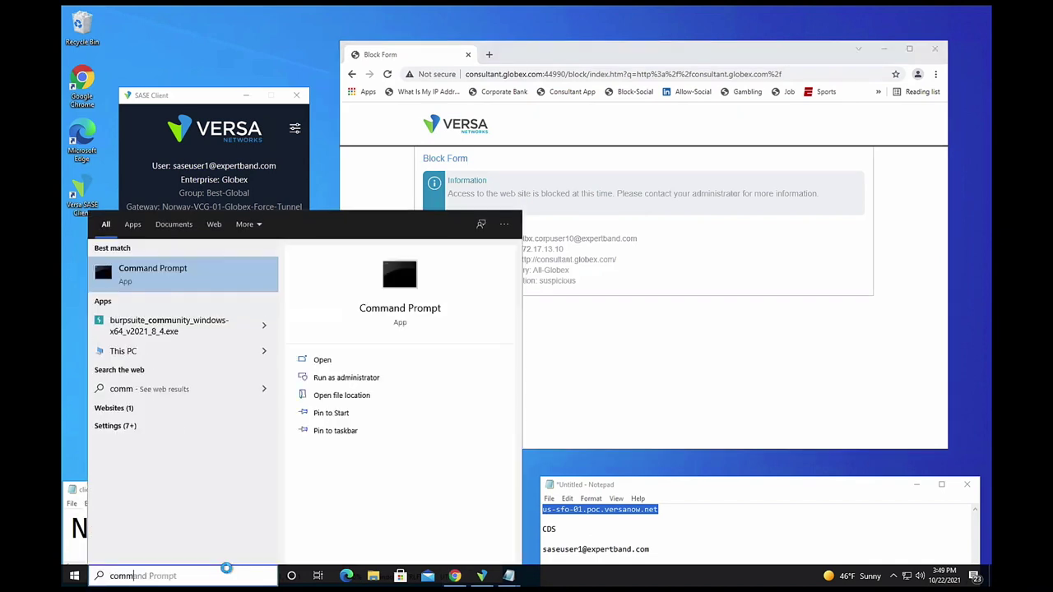
pyautogui.hotkey('ctrl', 'shift', 'Return')
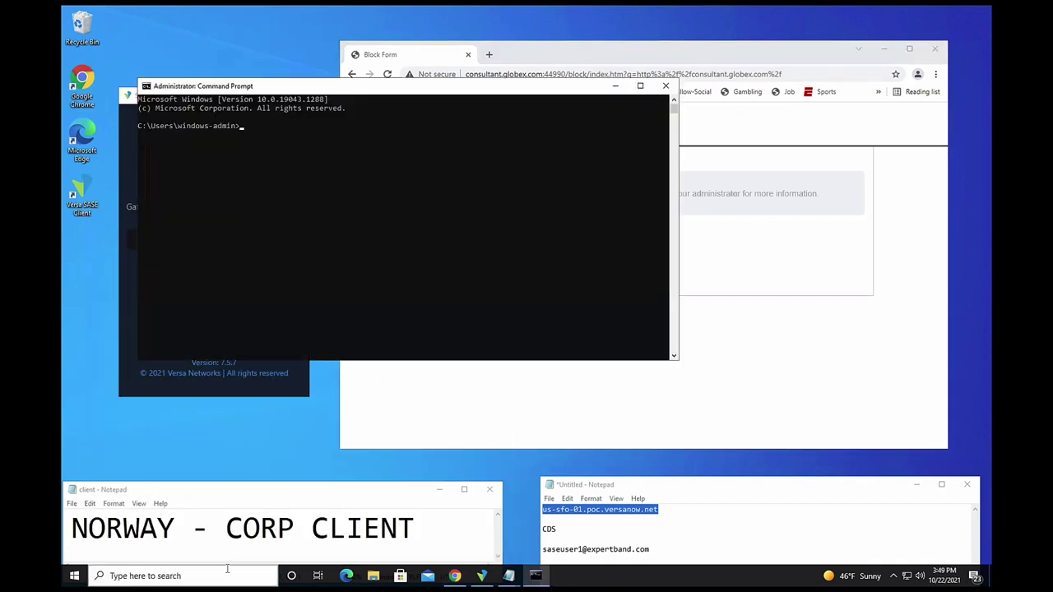
# Run nslookup corporate.globex.com, correcting the hostname typo, and select the resolved address 100.64.100.1
pyautogui.write('nslookup corpor')
pyautogui.press('BackSpace')
pyautogui.press('BackSpace')
pyautogui.press('BackSpace')
pyautogui.write('rporatew.globex.com')
pyautogui.press('Return')
pyautogui.hotkey('ctrl', 'c')
pyautogui.press('Up')
pyautogui.press('Left')
pyautogui.press('Left')
pyautogui.press('Left')
pyautogui.press('Left')
pyautogui.press('Left')
pyautogui.press('Left')
pyautogui.press('Left')
pyautogui.press('BackSpace')
pyautogui.press('Return')
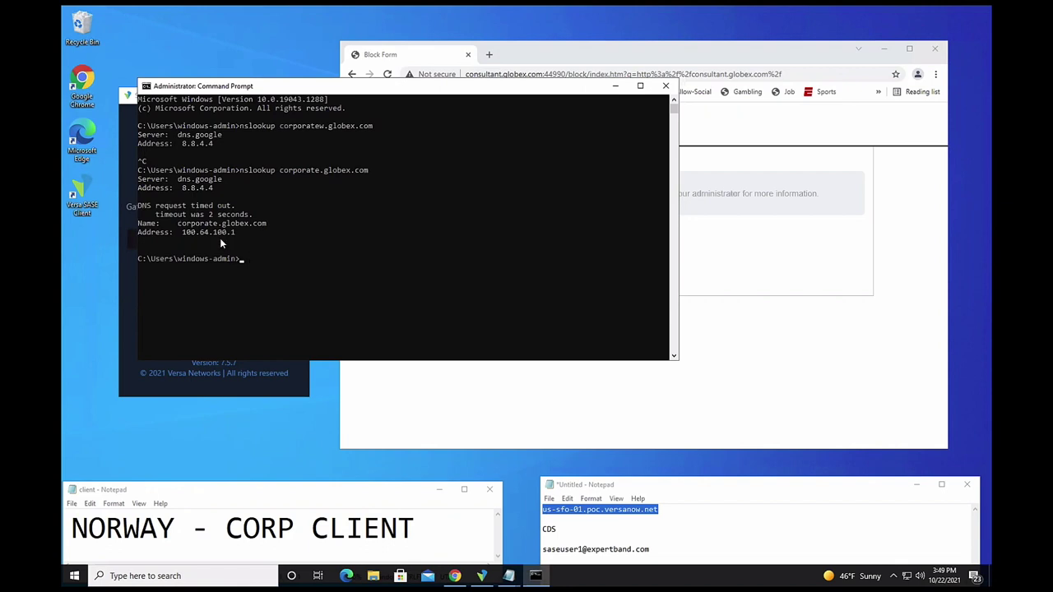
pyautogui.moveTo(182, 232); pyautogui.dragTo(239, 239)
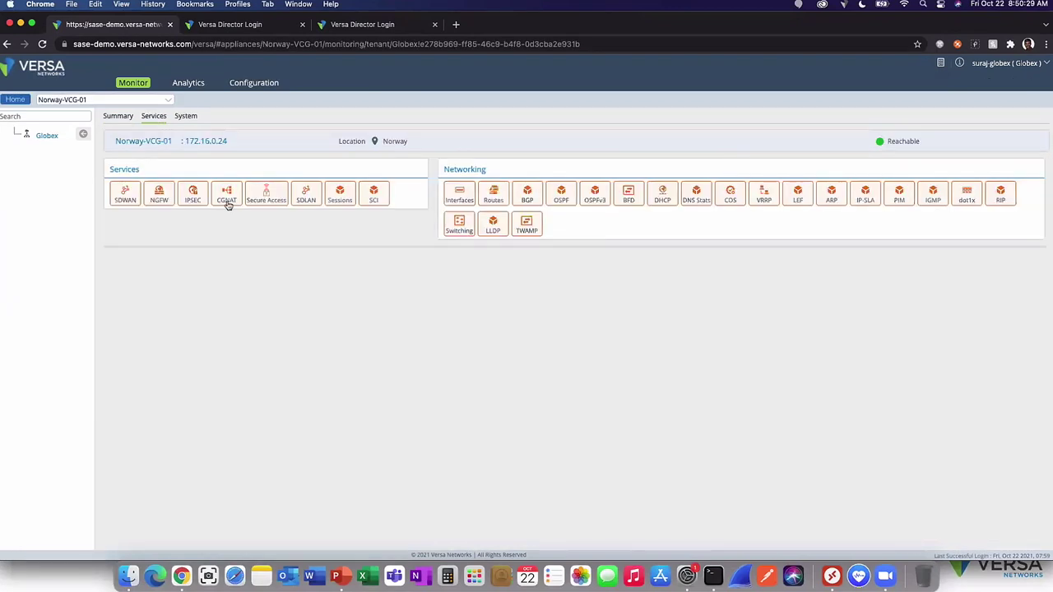
# List the individual CGNAT sessions on Norway-VCG-01 showing traffic from 172.17.13.10
pyautogui.click(226, 197)
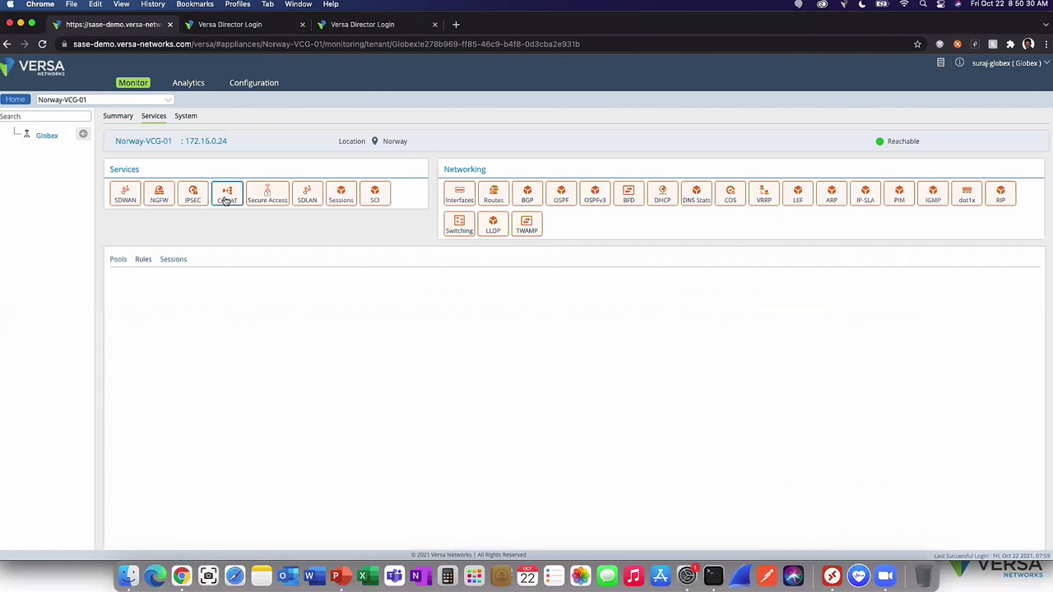
pyautogui.click(177, 262)
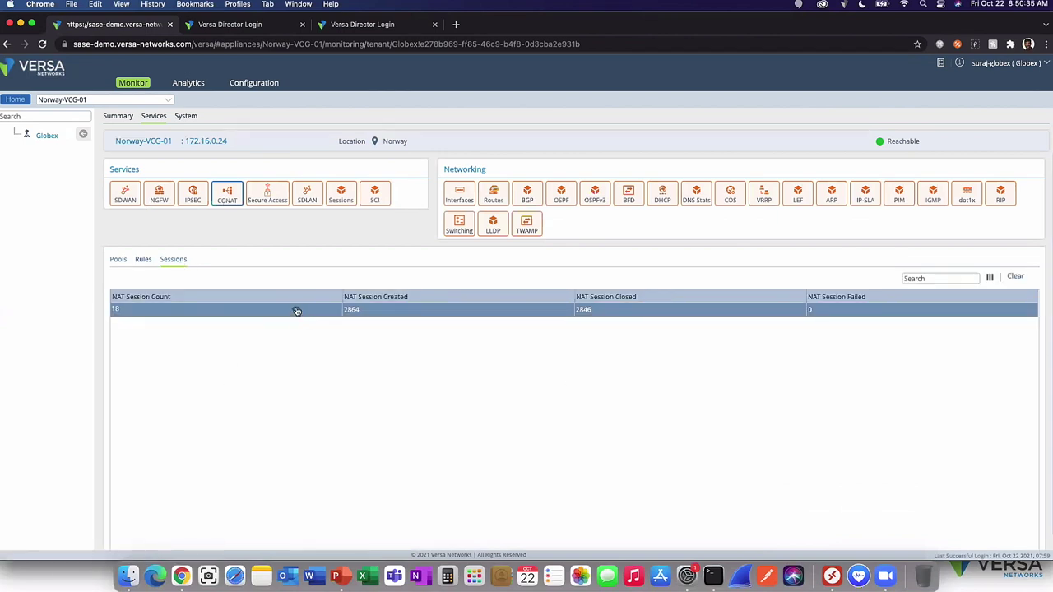
pyautogui.click(296, 309)
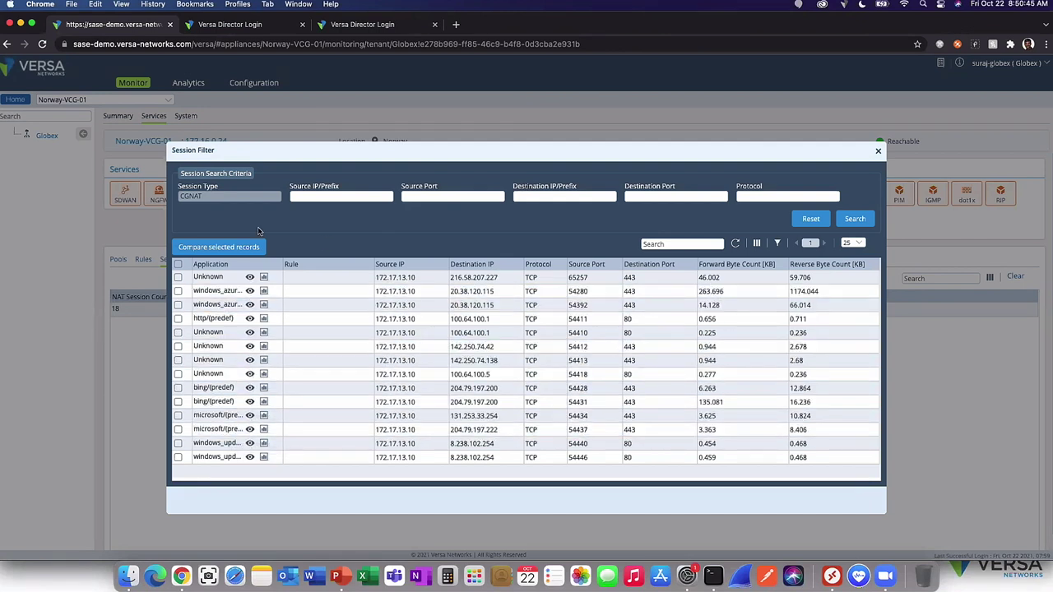
# Check the http session to 100.64.100.1 is NATed to 172.16.50.10 by Corp-App-1-Rule, then close the list
pyautogui.click(250, 319)
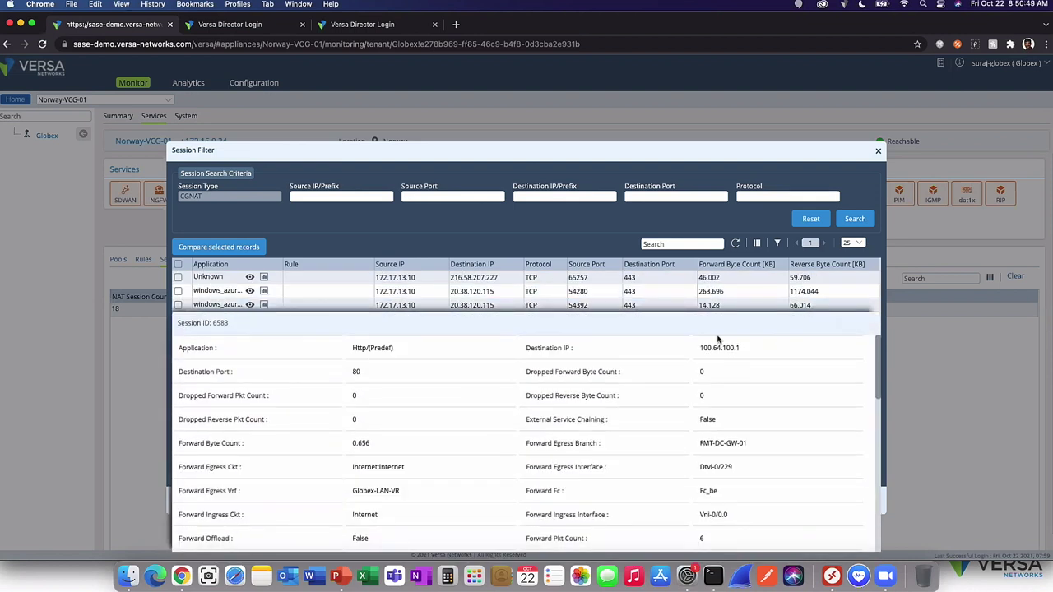
pyautogui.doubleClick(718, 351)
pyautogui.scroll(-5, 738, 491)
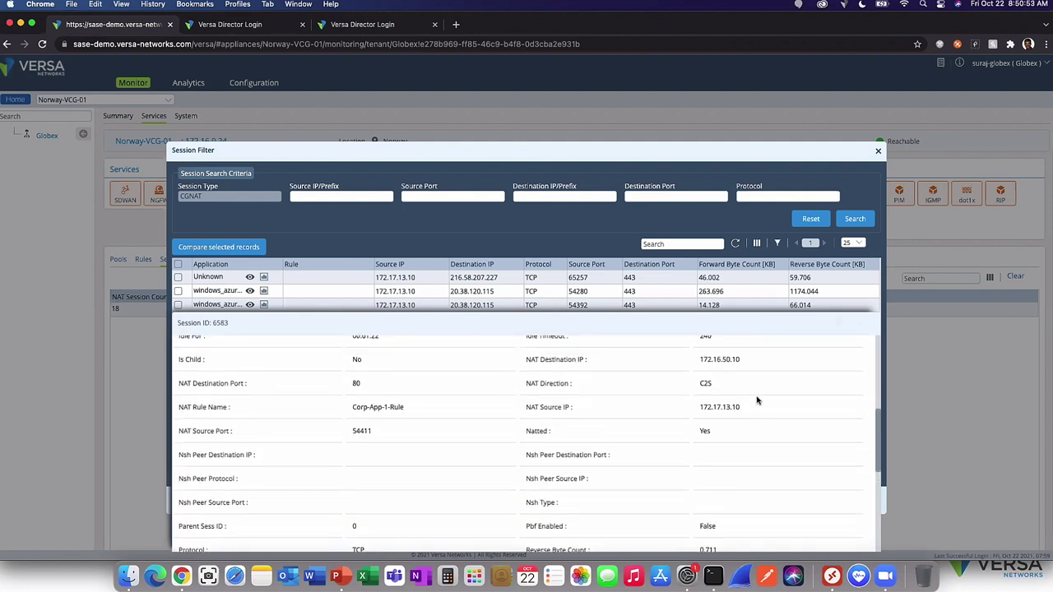
pyautogui.moveTo(745, 363); pyautogui.dragTo(700, 363)
pyautogui.click(878, 153)
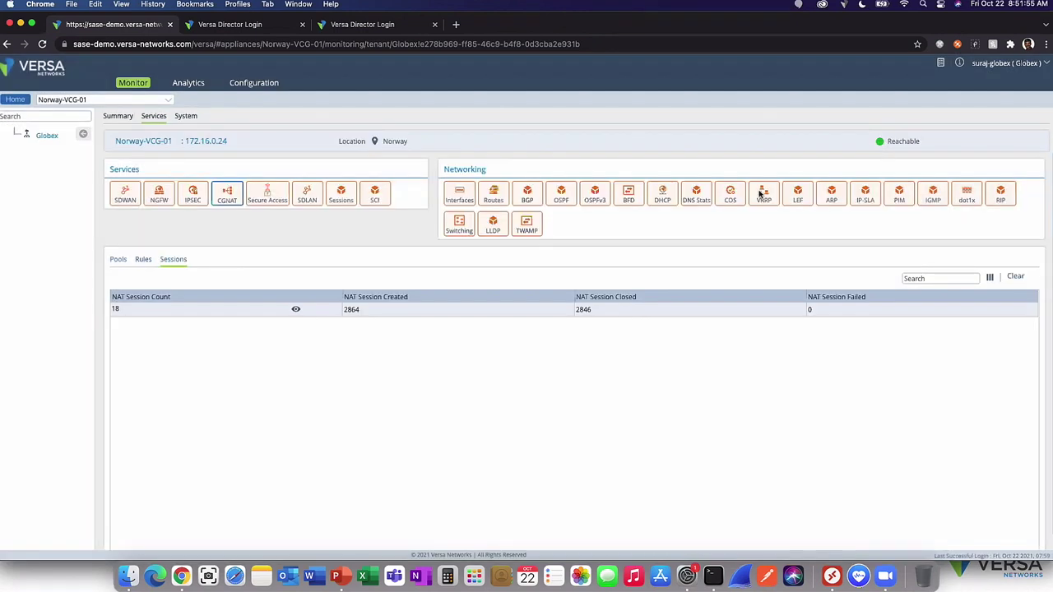